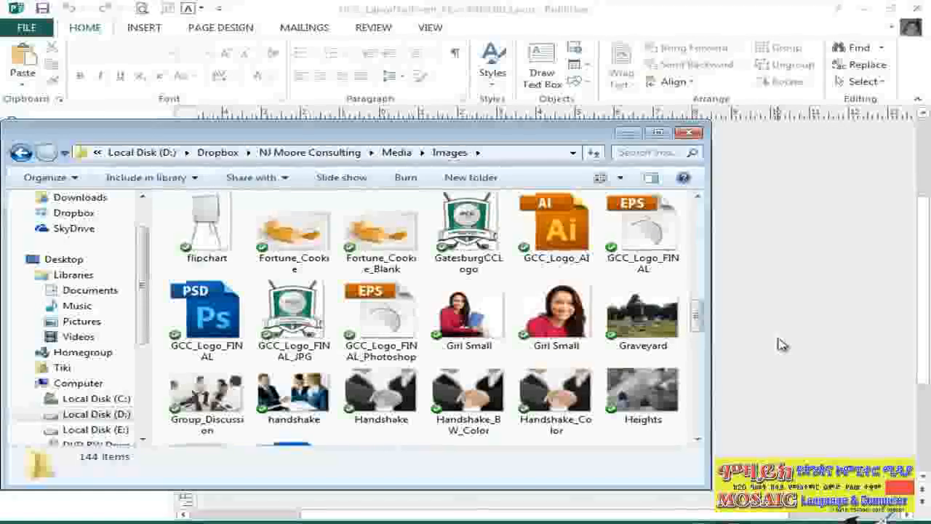
Place the GCC_Logo_FINAL_JPG picture from the file explorer's Images folder onto page 1, centre it roughly on the page, and delete it
left_click_drag(559, 134, 3, 93)
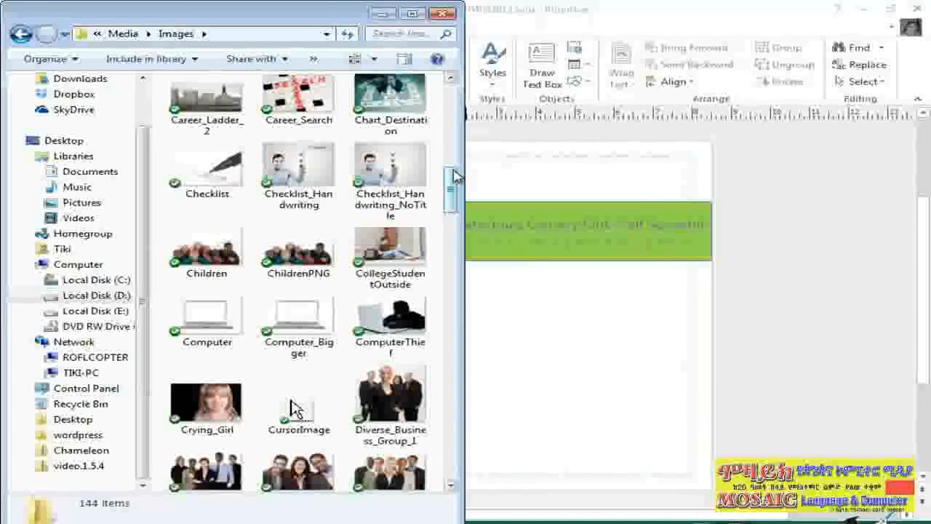
left_click_drag(454, 175, 456, 265)
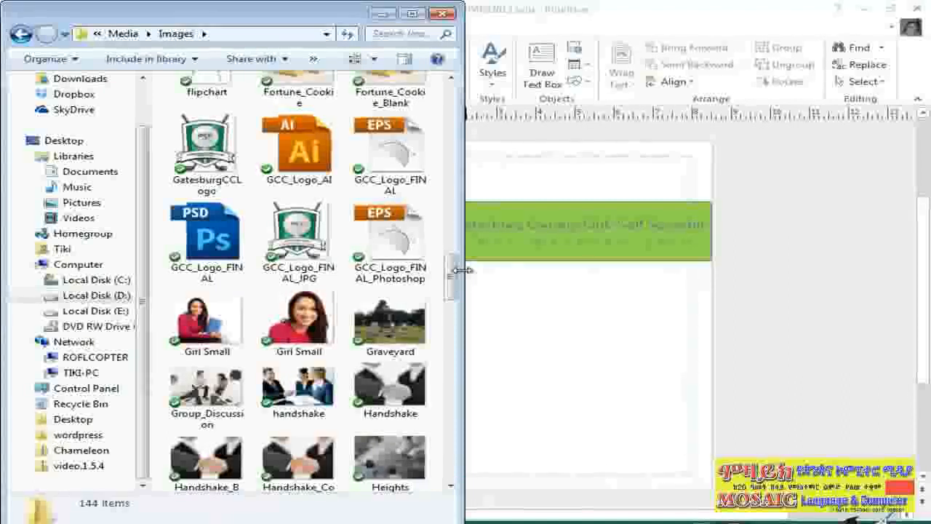
left_click(270, 253)
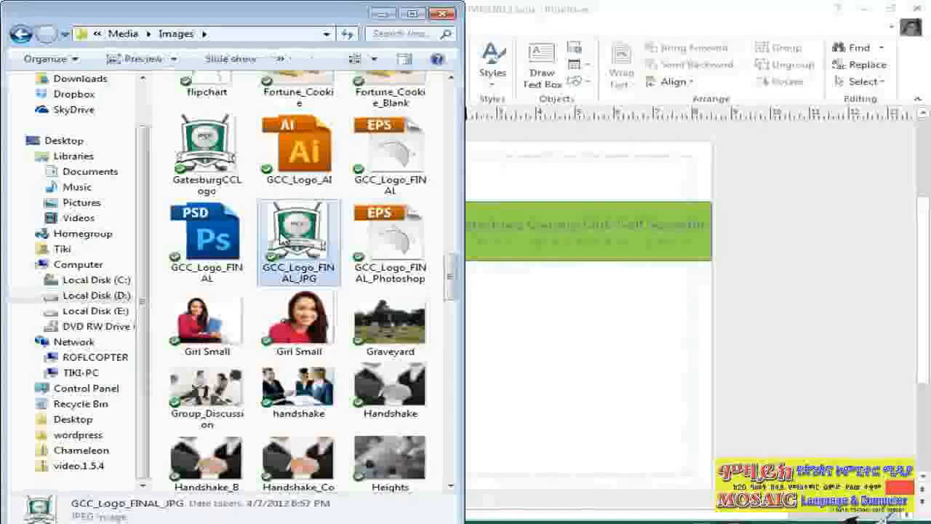
left_click_drag(270, 253, 643, 345)
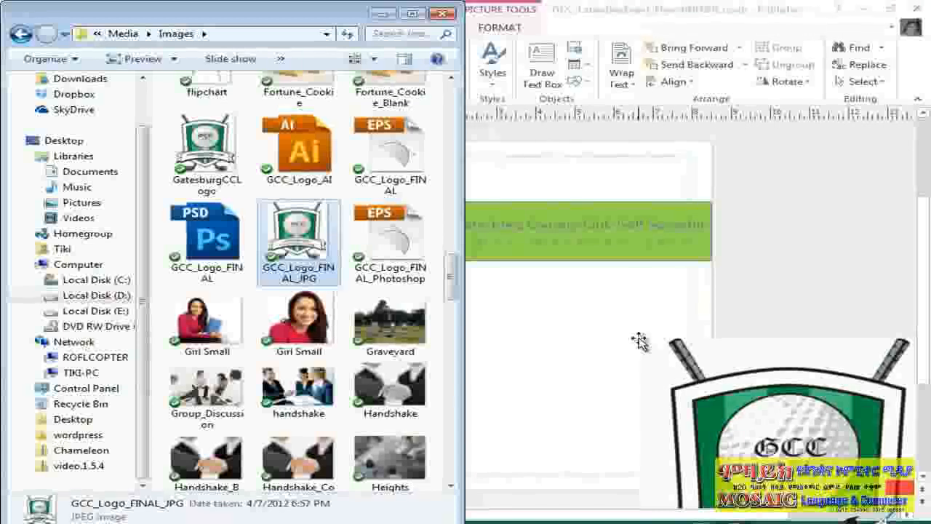
left_click(639, 342)
left_click_drag(767, 414, 571, 269)
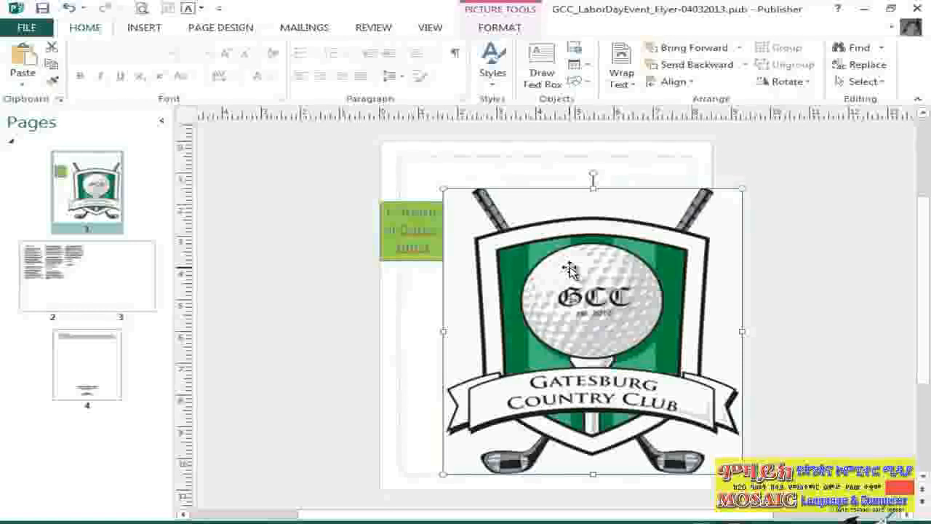
key("Delete")
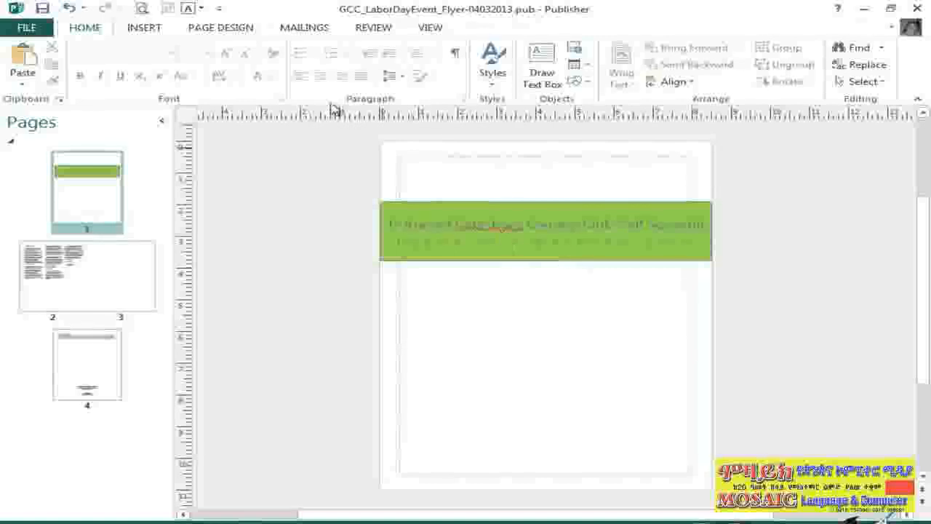
Insert the GCC_Logo_FINAL_JPG picture from Dropbox's NJ Moore Consulting > Media > Images folder onto page 1, and delete it
left_click(148, 28)
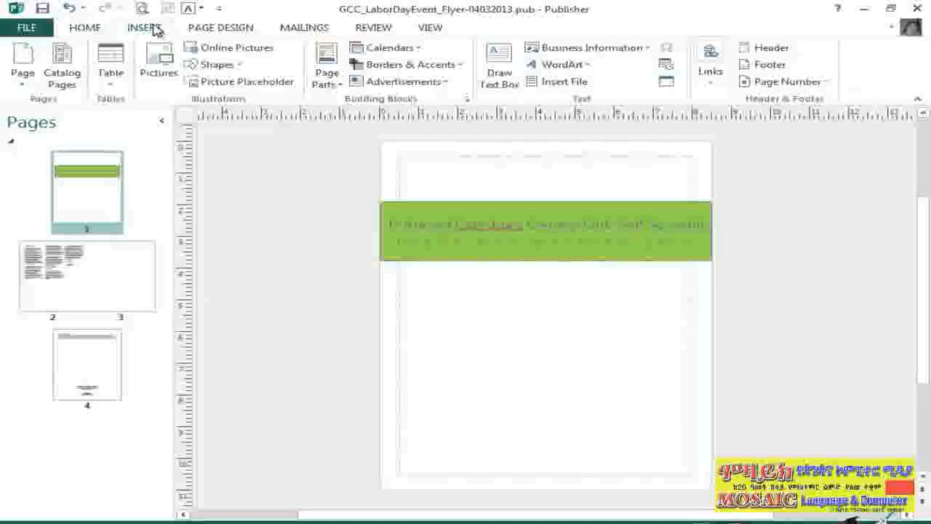
left_click(159, 71)
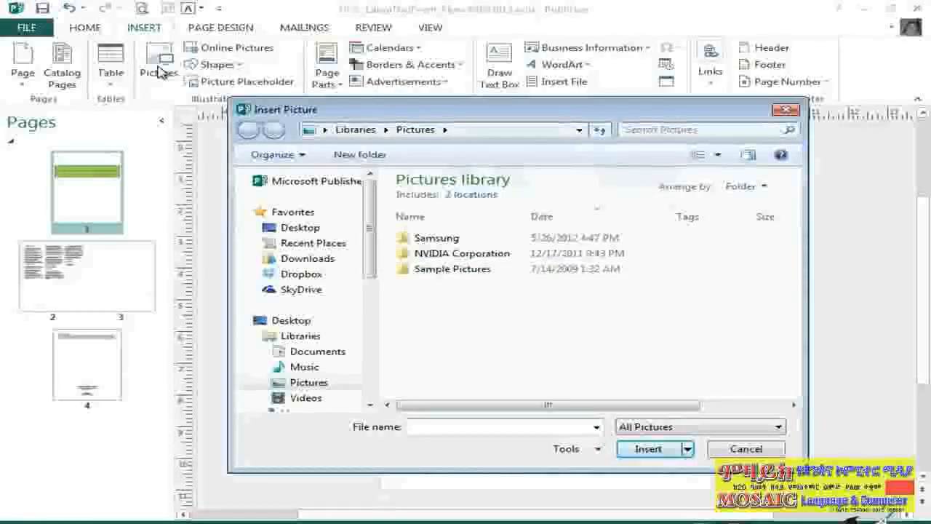
left_click(301, 273)
double_click(472, 227)
double_click(442, 228)
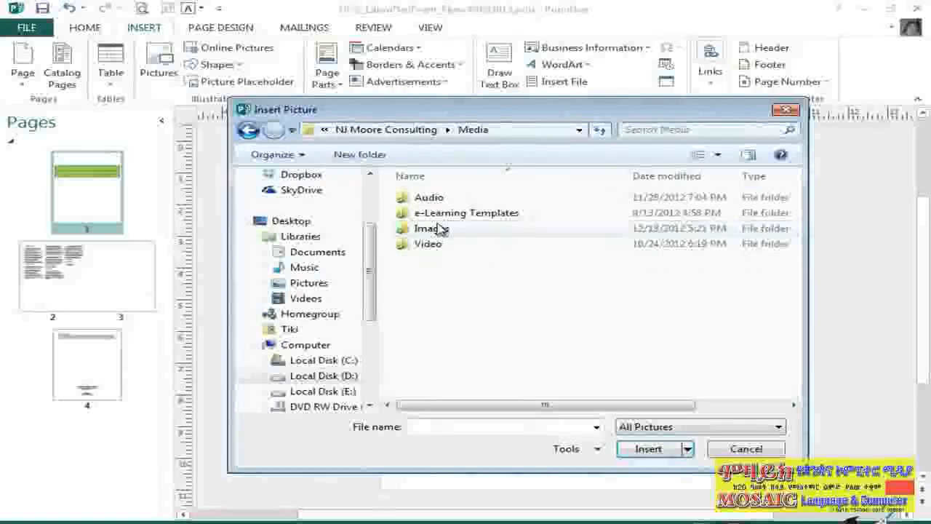
double_click(453, 230)
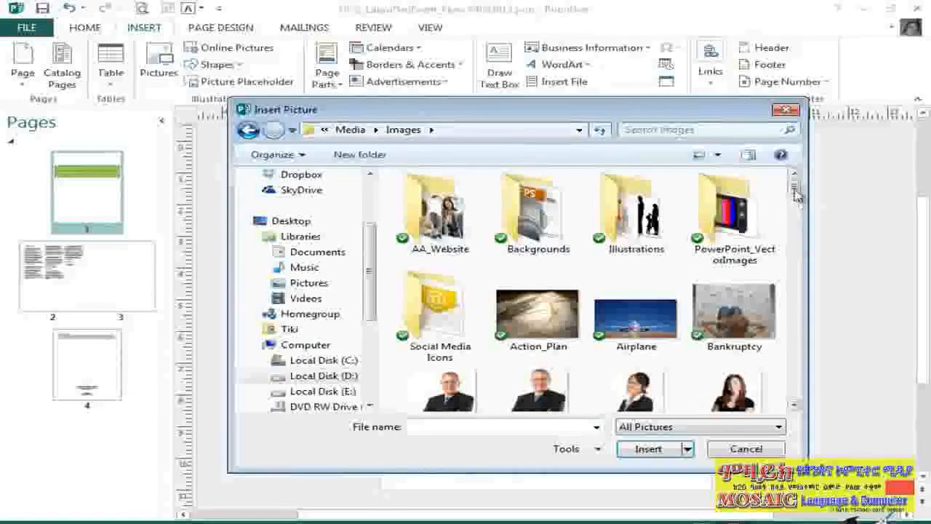
left_click_drag(794, 190, 806, 281)
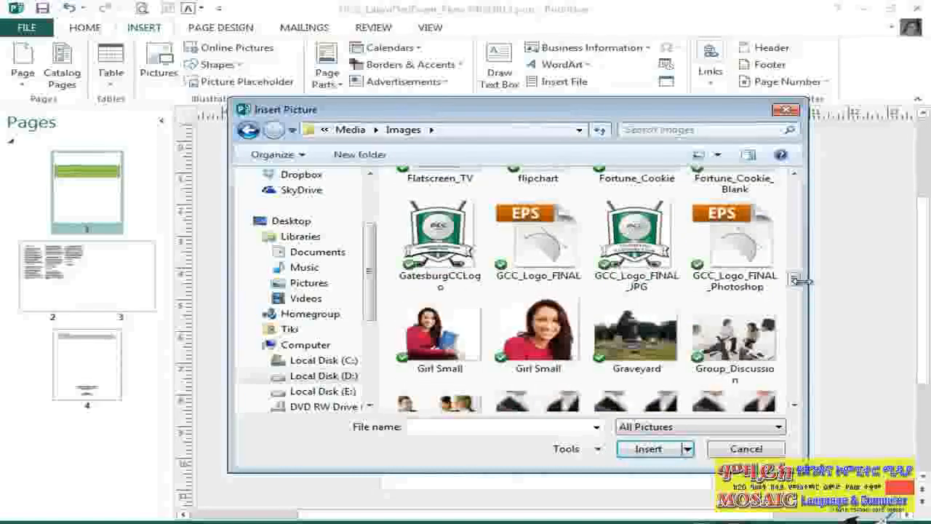
double_click(640, 236)
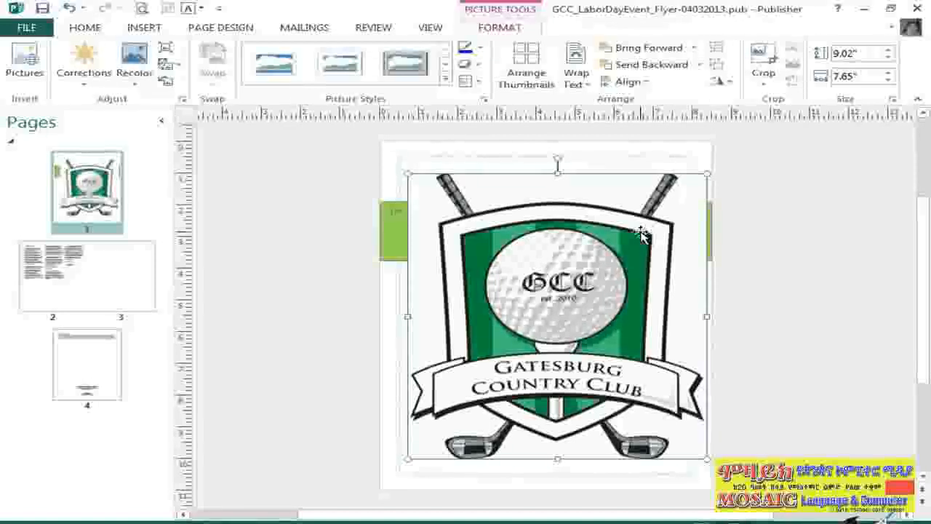
key("Delete")
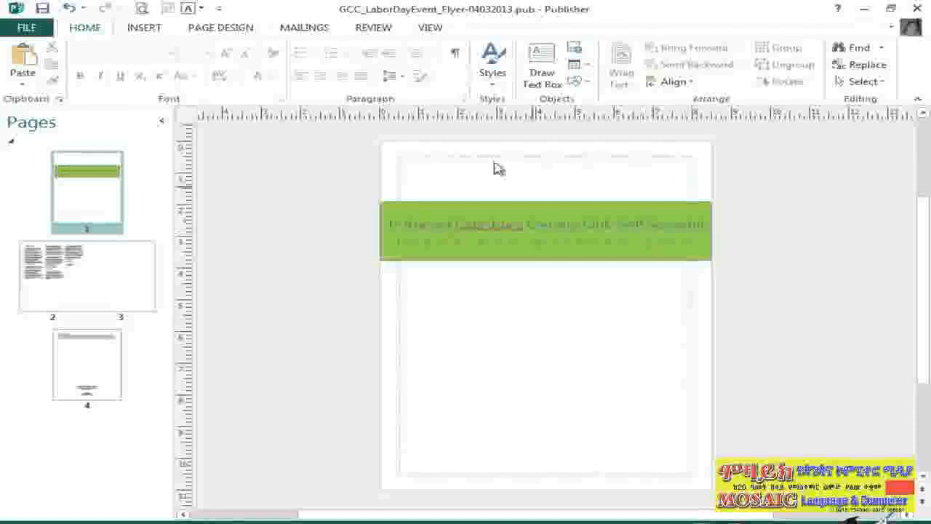
Search Office.com Clip Art for "golf ball", select the photo of a ball hidden in grass, and return to the picture sources without inserting
left_click(147, 29)
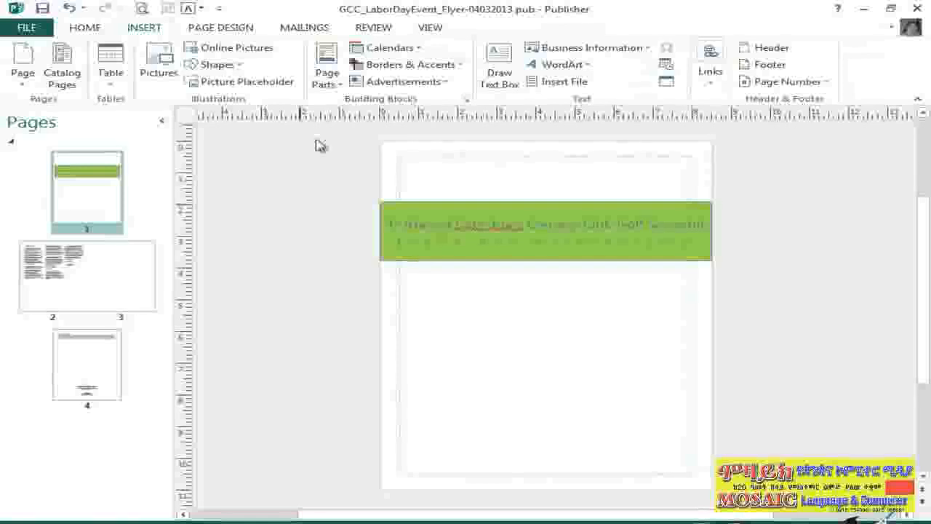
left_click(271, 52)
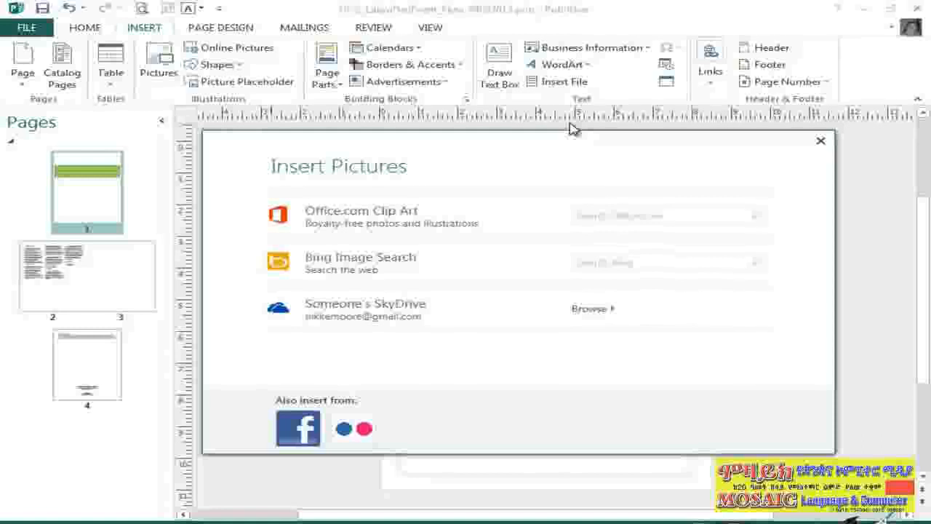
left_click(603, 216)
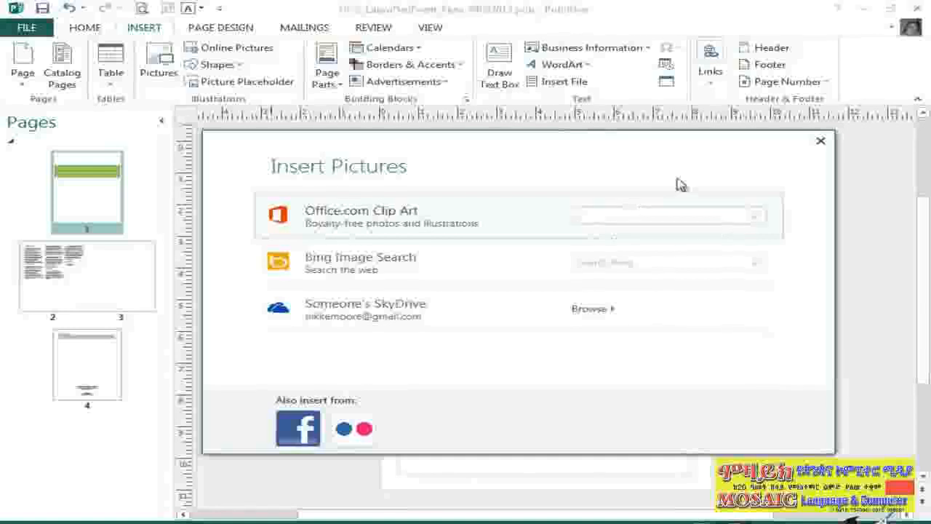
type("golf ball")
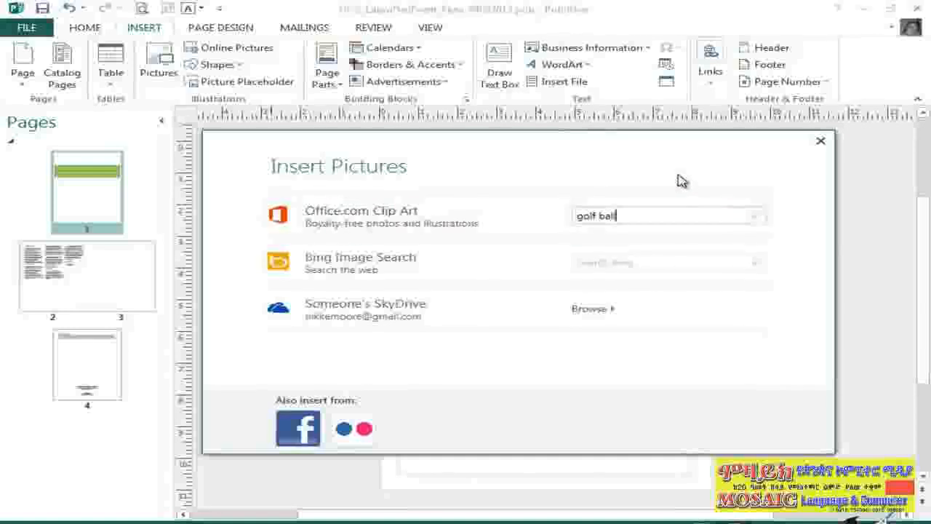
key("Return")
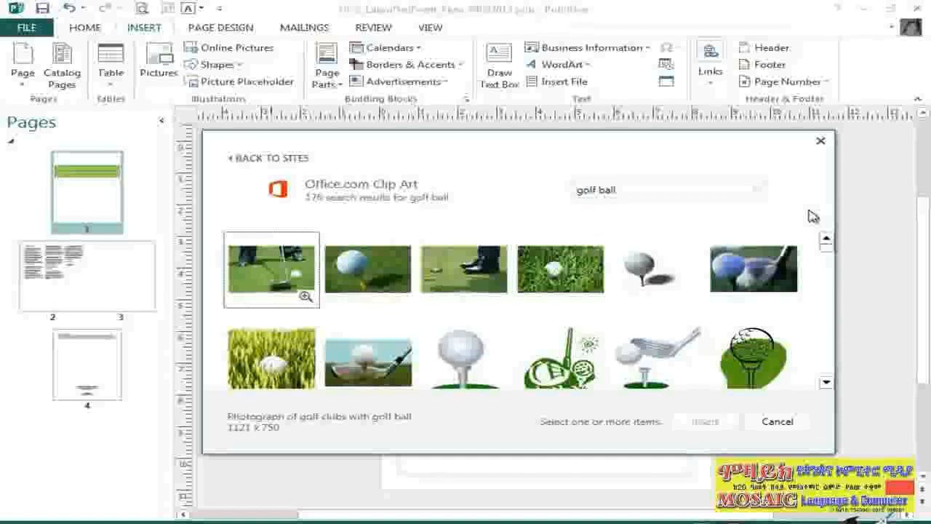
mouse_move(825, 245)
left_mouse_down()
mouse_move(829, 271)
mouse_move(825, 241)
left_mouse_up()
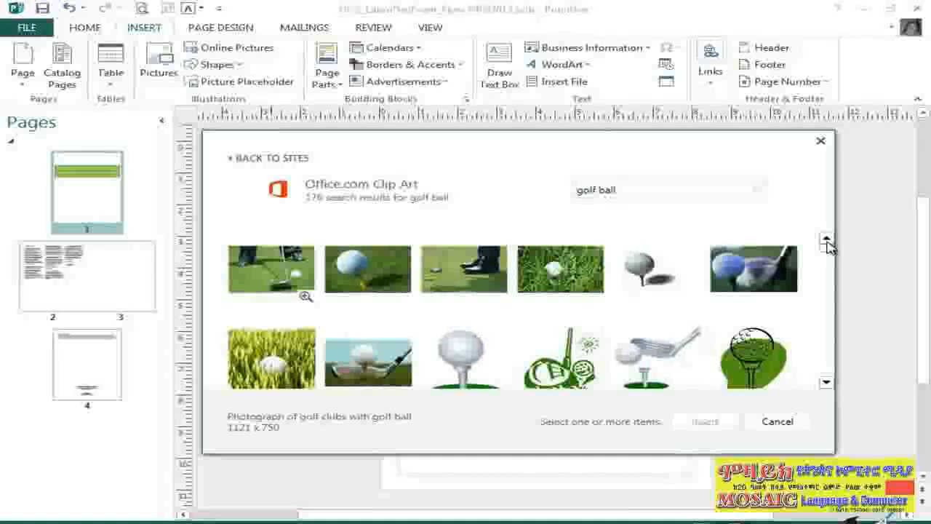
left_click(586, 291)
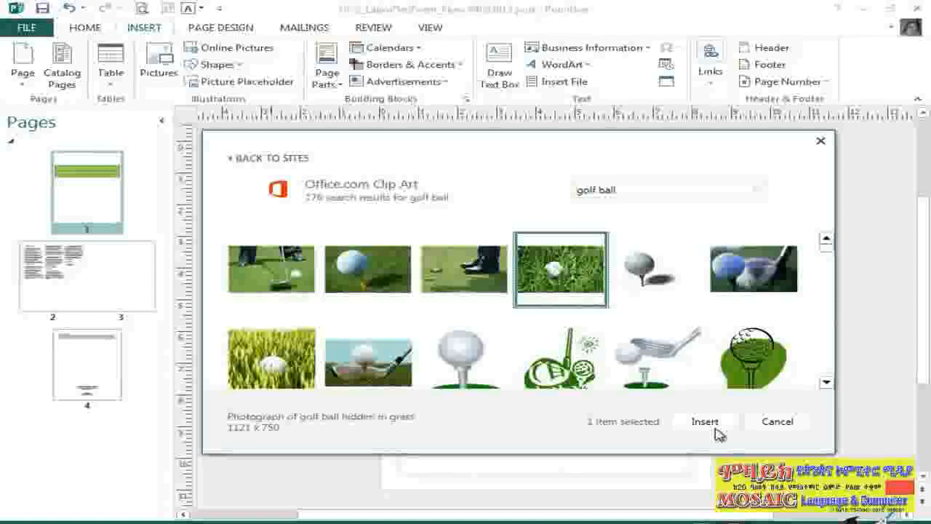
left_click(293, 166)
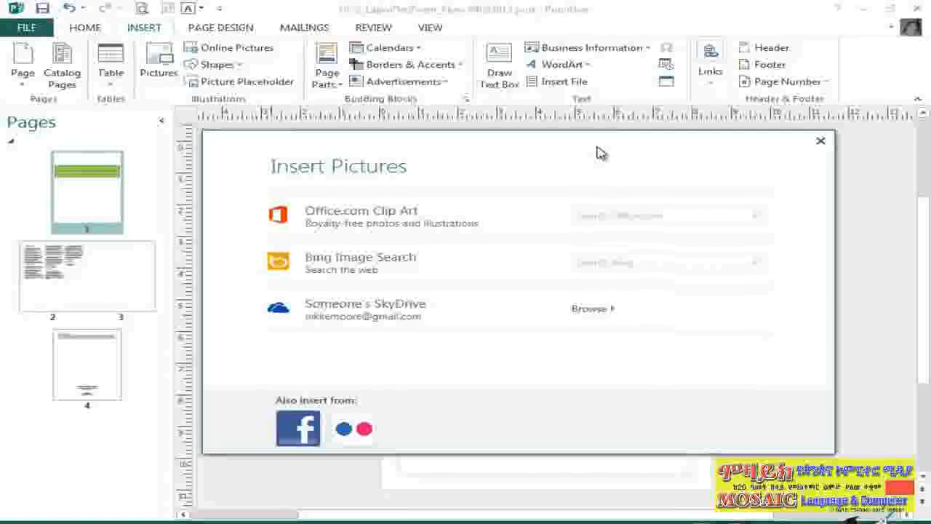
Search Bing images for "golf" and return to the list of online picture sources
left_click(604, 263)
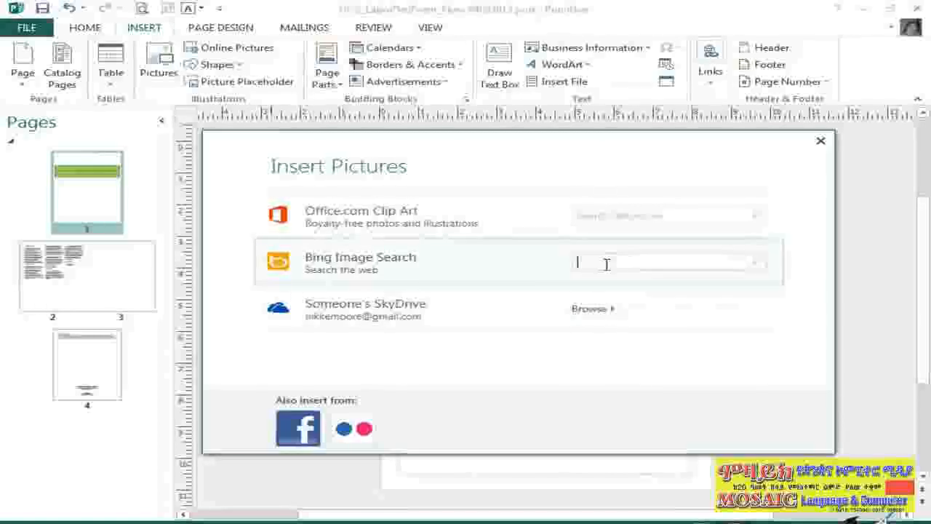
type("golf")
key("Return")
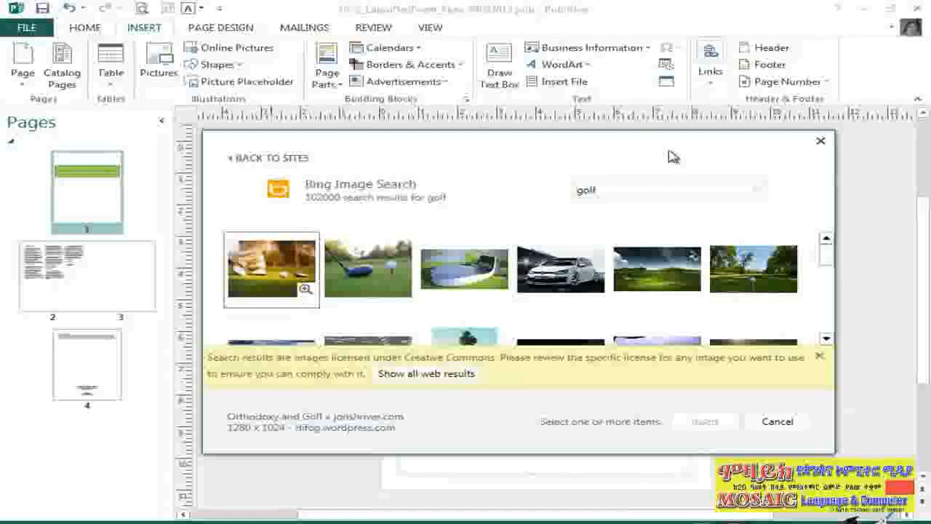
left_click(271, 158)
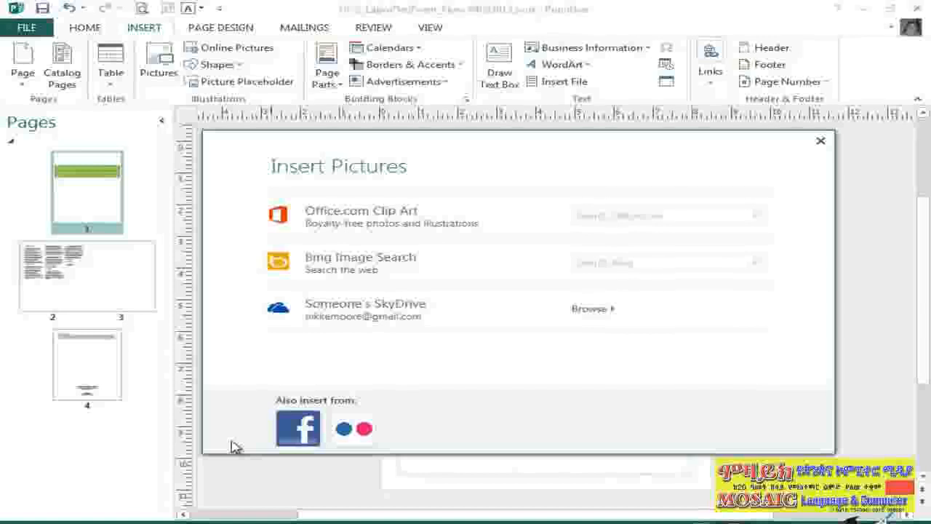
View the Flickr connection option for inserting pictures, and close it along with the online picture dialog
left_click(348, 428)
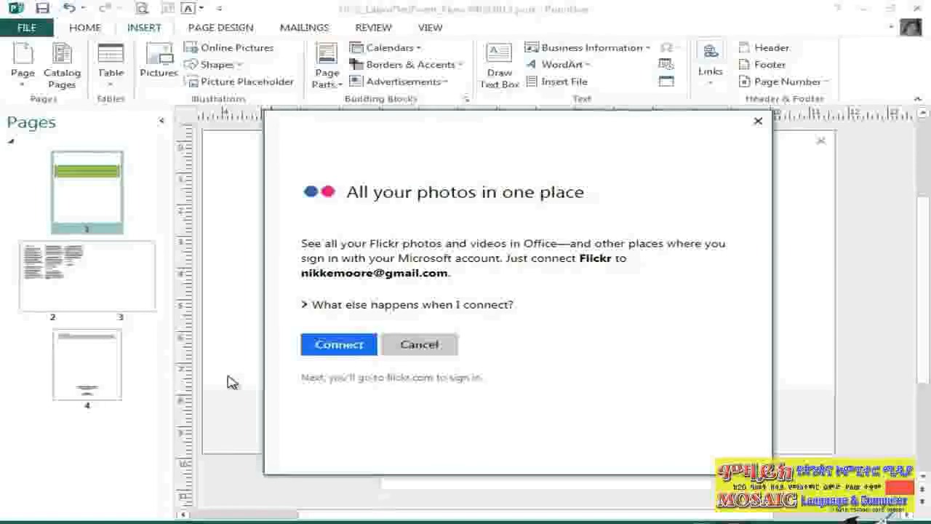
left_click(757, 121)
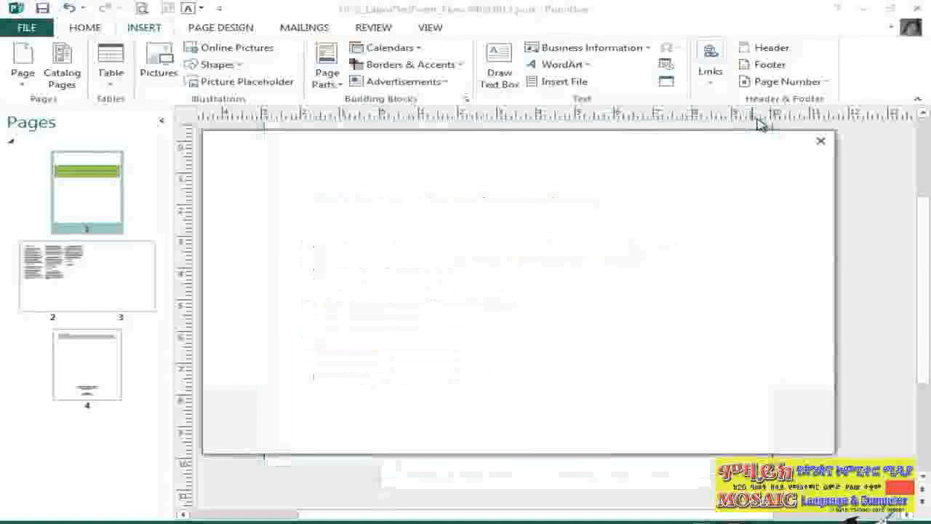
left_click(821, 141)
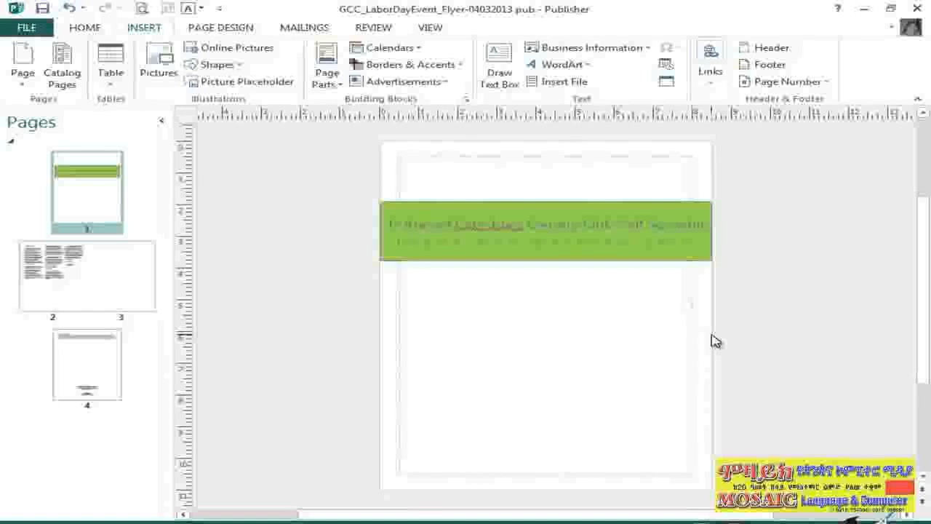
Insert an empty picture placeholder on page 3 of the page 2–3 spread
left_click(139, 289)
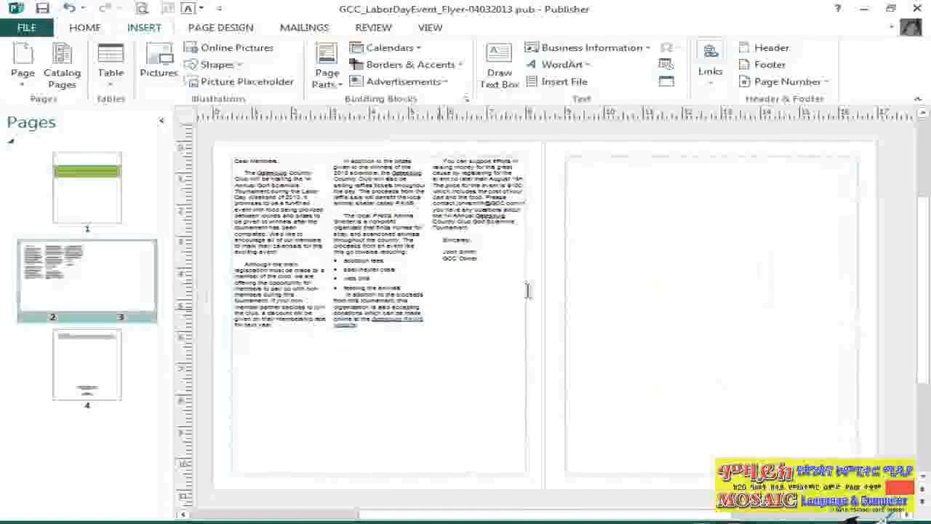
left_click_drag(674, 514, 764, 514)
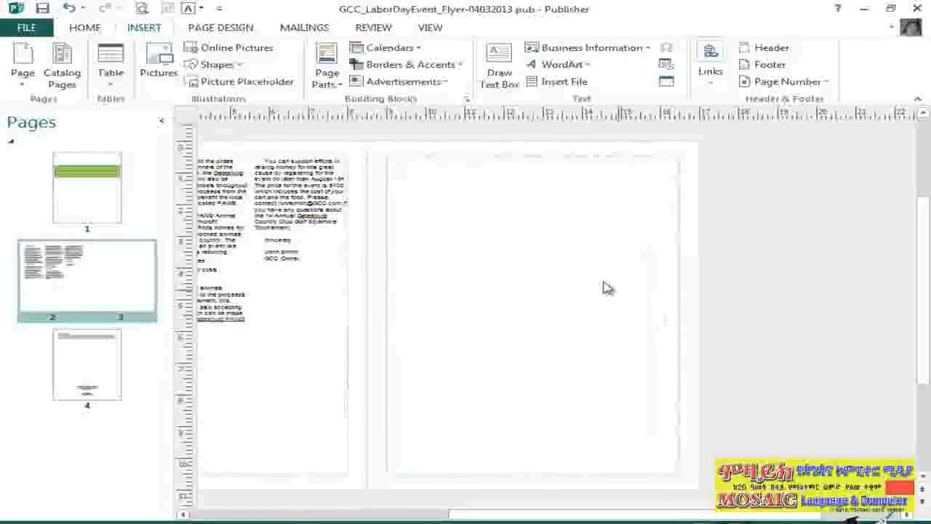
scroll(629, 321, "up", 5)
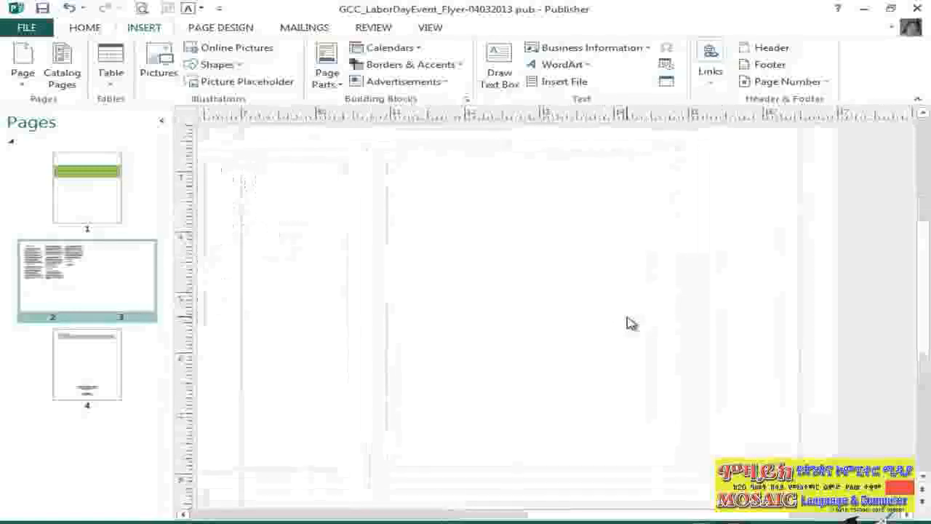
scroll(630, 326, "up", 3)
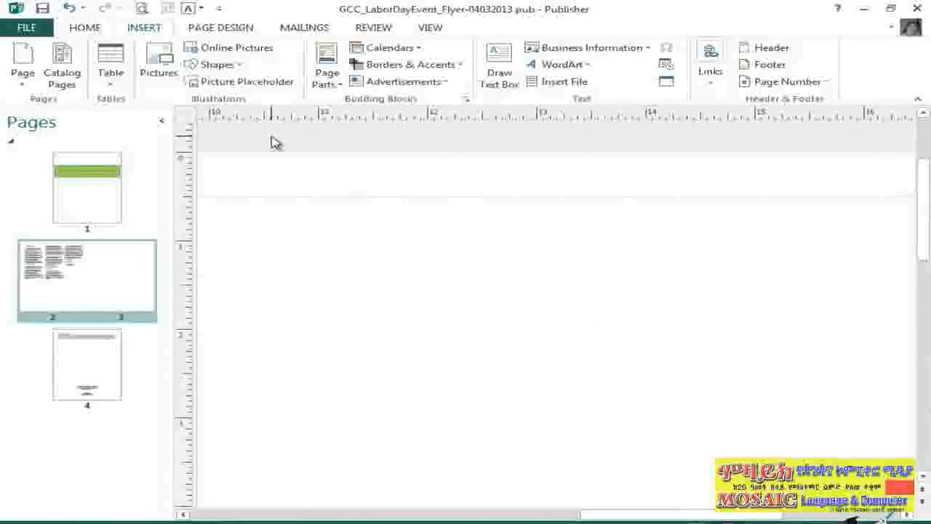
left_click(263, 85)
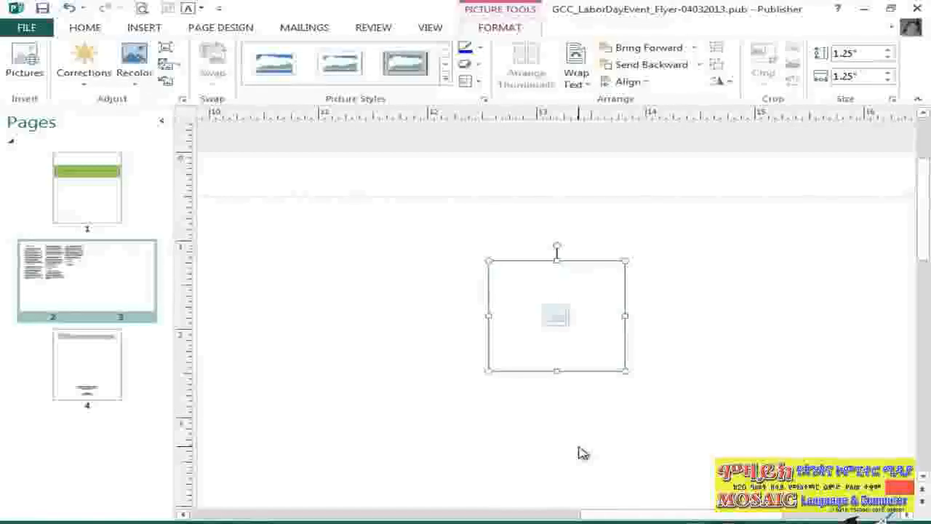
Resize the picture placeholder on page 3 to about 2.68" high by 2.67" wide
scroll(586, 441, "down", 3)
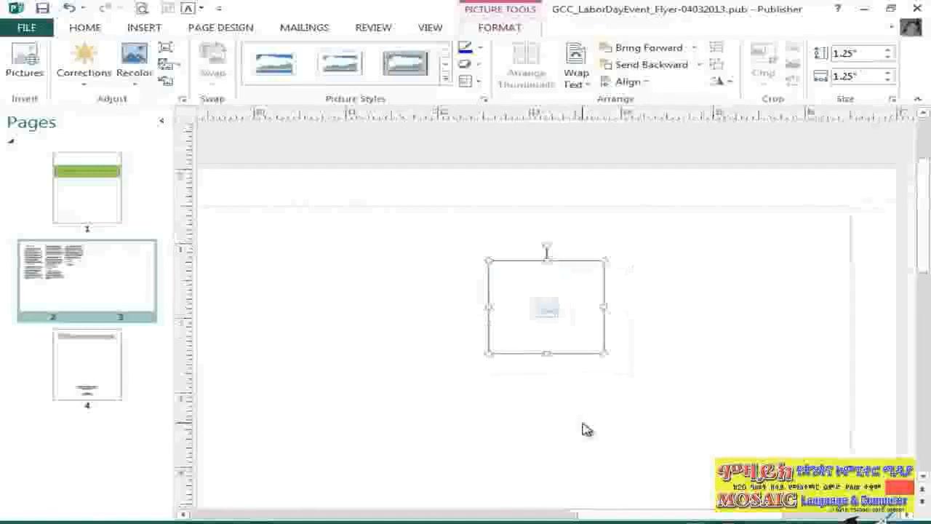
left_click_drag(581, 337, 592, 466)
left_click_drag(514, 375, 443, 376)
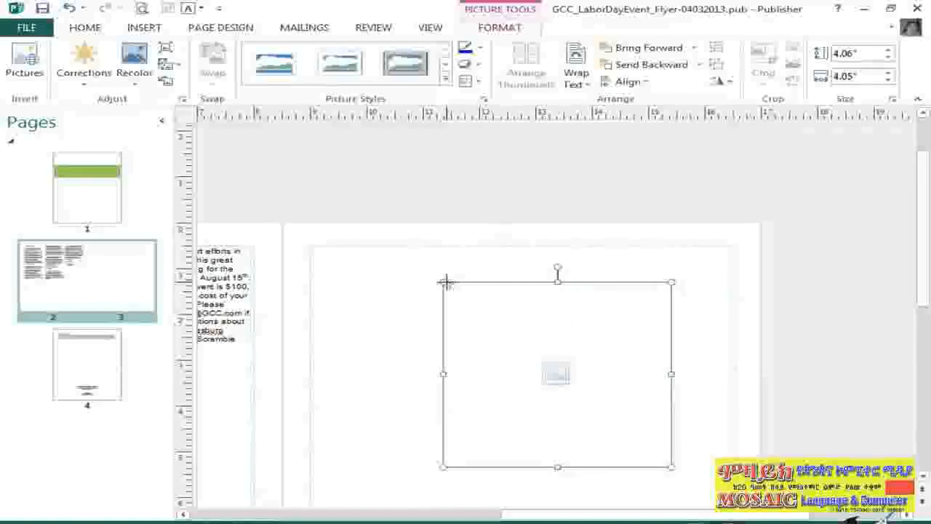
left_click_drag(443, 282, 513, 334)
Move the picture placeholder from page 3 onto page 2, over the first text column below its opening lines
left_click_drag(601, 360, 419, 345)
left_click_drag(566, 514, 447, 515)
left_click_drag(819, 351, 329, 351)
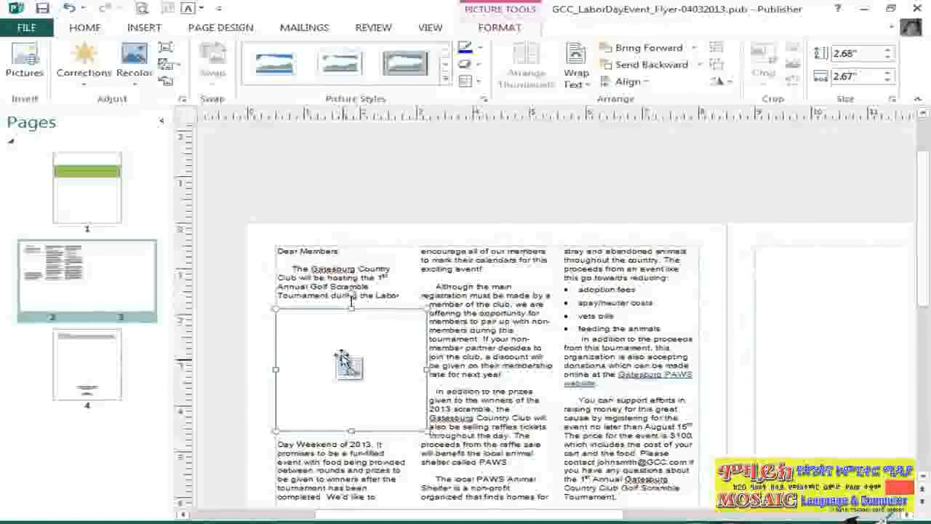
Move the picture placeholder off the page 2 text and align it with the upper-left corner of page 3's margins, leaving it deselected
left_click_drag(329, 337, 764, 306)
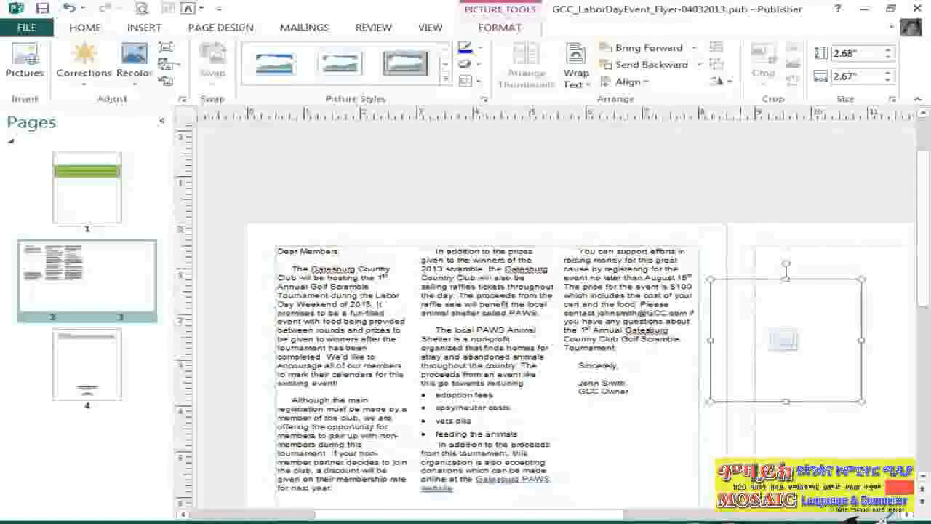
left_click_drag(603, 516, 789, 516)
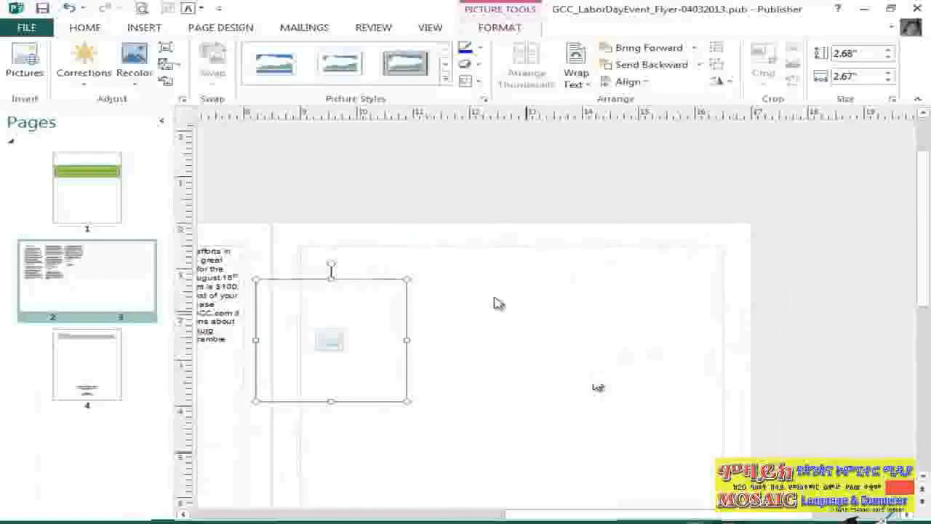
left_click_drag(361, 298, 406, 263)
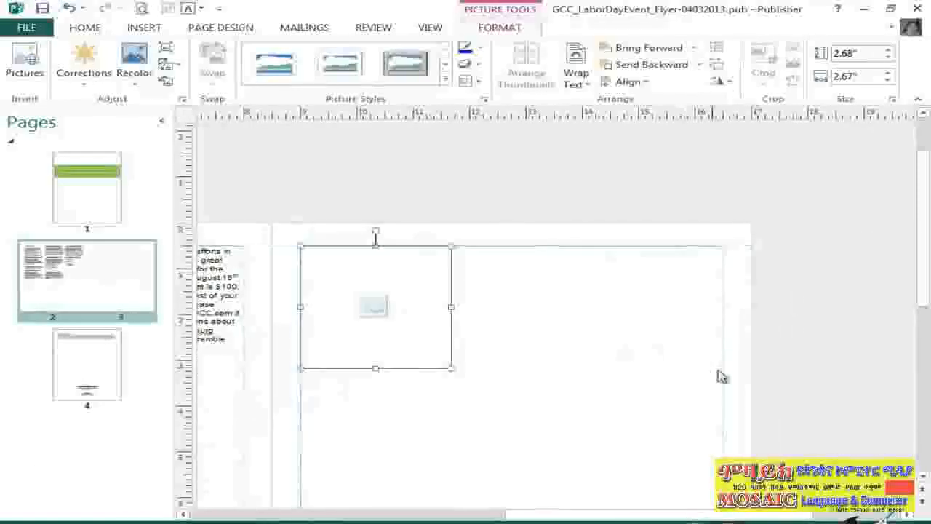
left_click(719, 376)
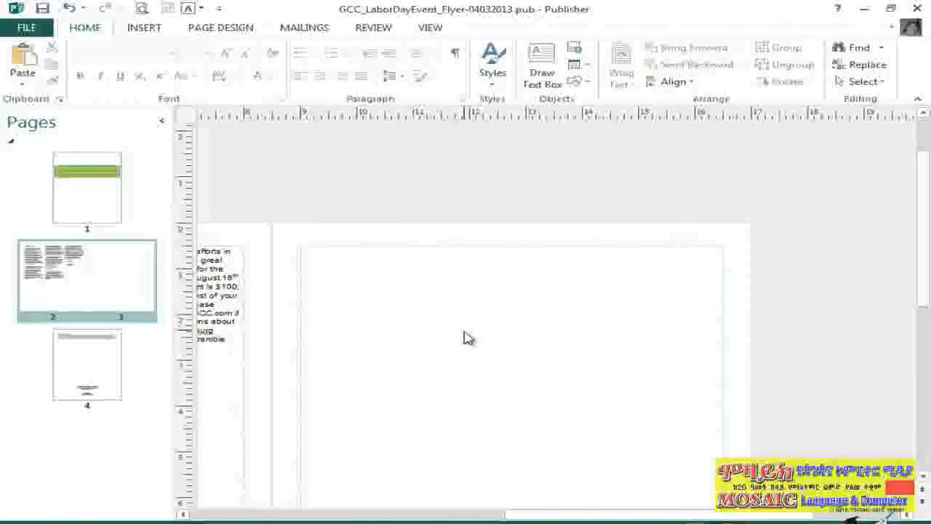
Give the empty picture placeholder on page 3 a black outline from the scheme colors, leaving it deselected
left_click(399, 293)
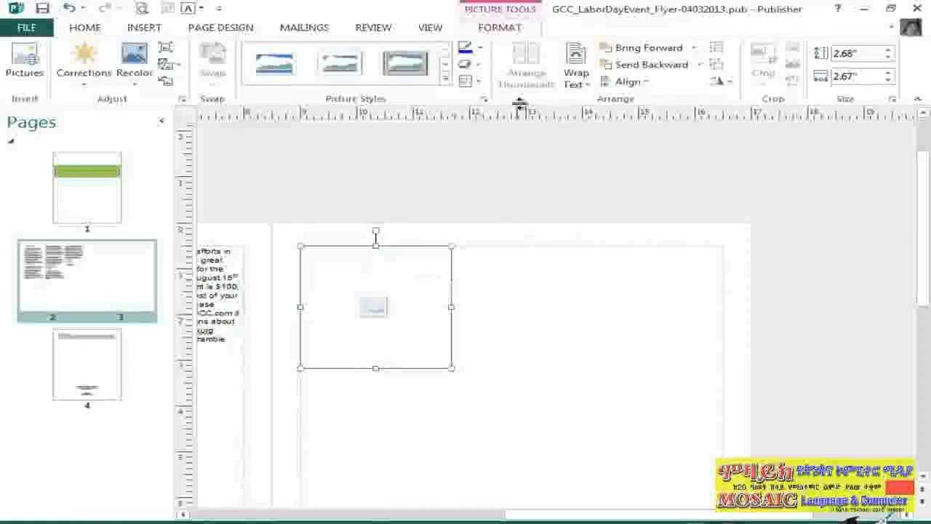
left_click(483, 48)
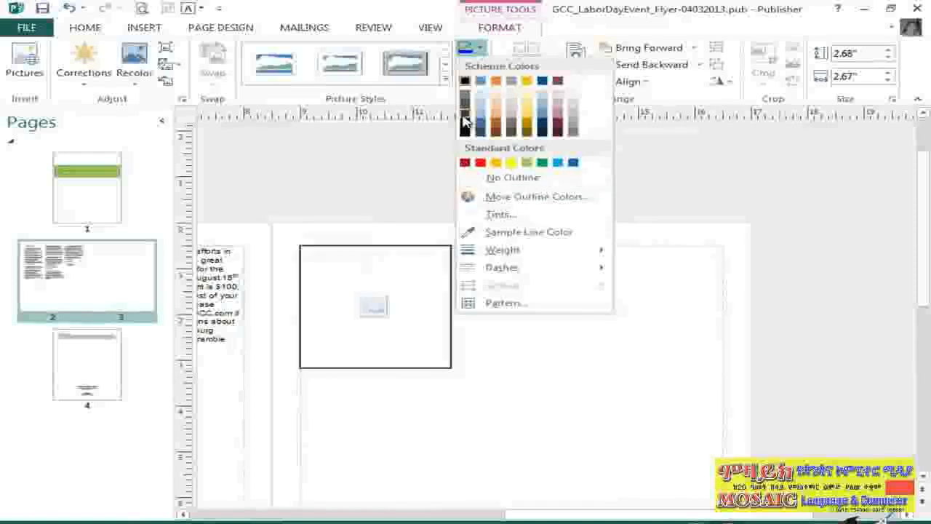
left_click(465, 119)
left_click(549, 398)
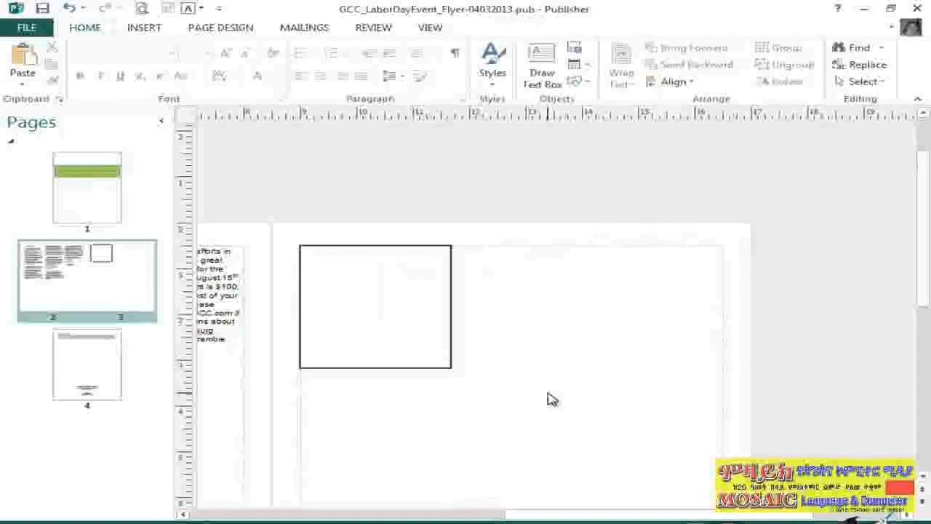
Open the picture insertion dialog from the outlined placeholder on page 3
left_click(383, 251)
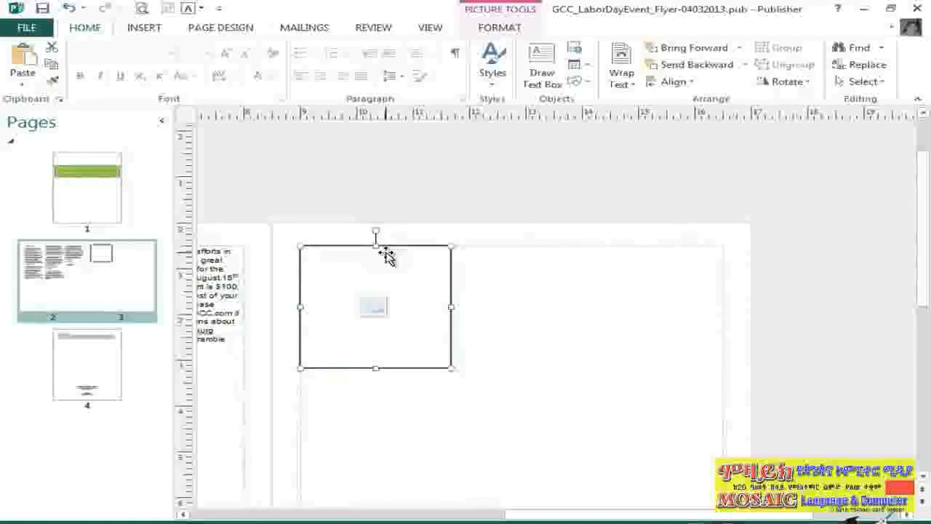
left_click(374, 307)
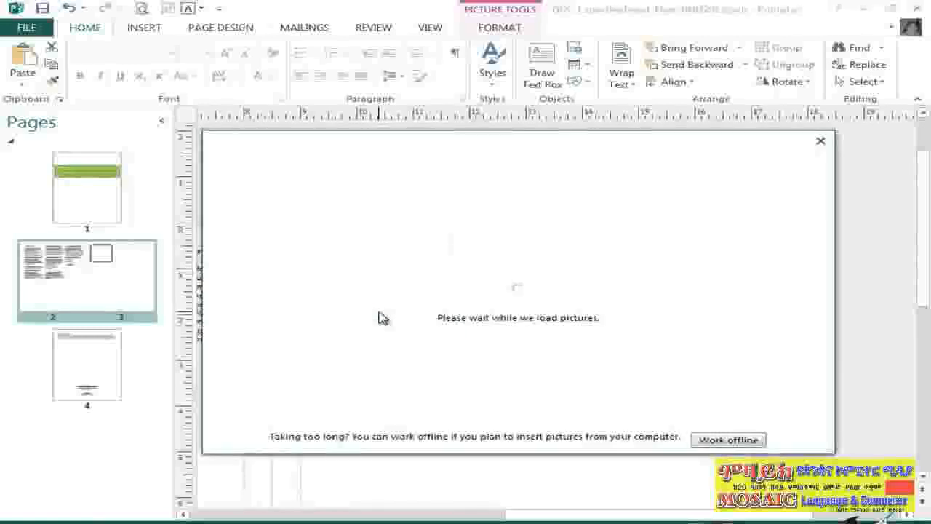